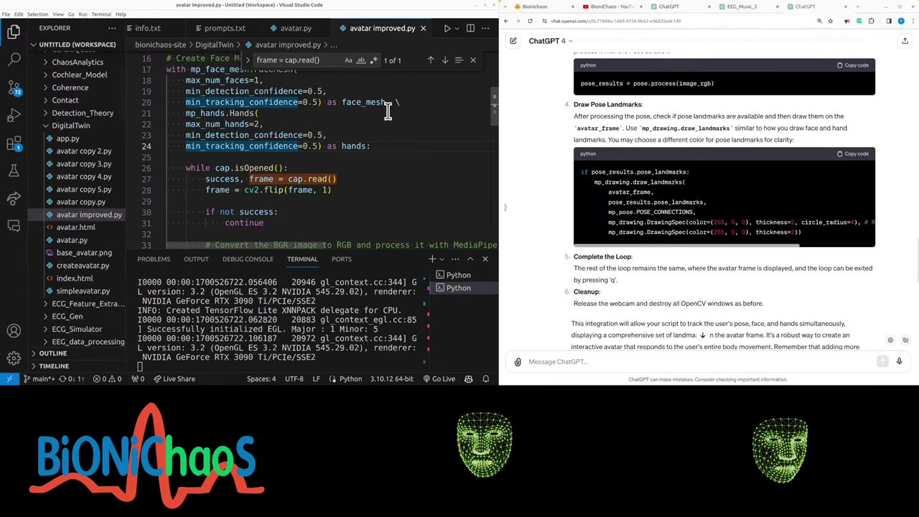
pyautogui.scroll(2, 388, 108)
pyautogui.scroll(3, 334, 156)
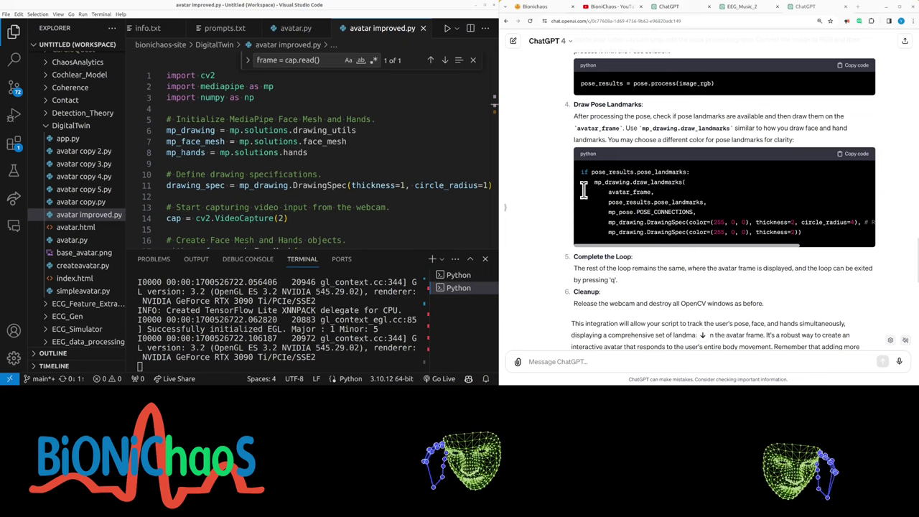
pyautogui.scroll(4, 681, 185)
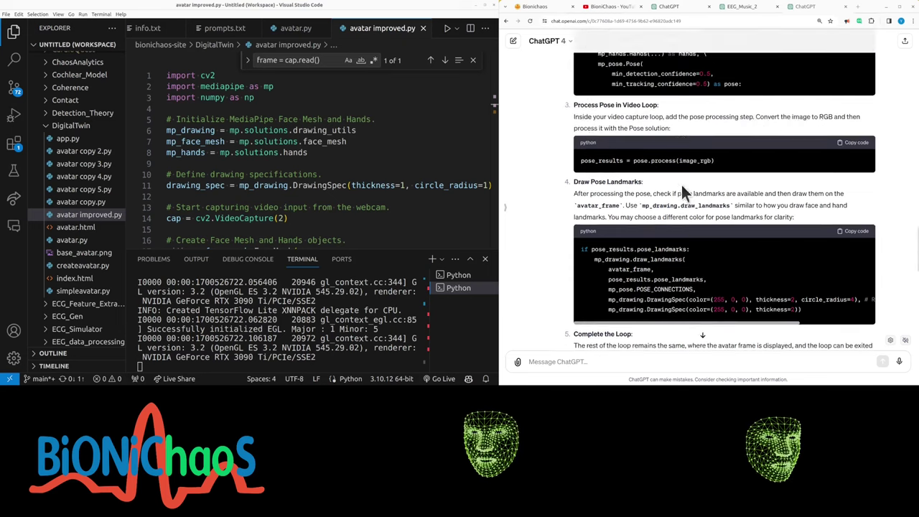
pyautogui.scroll(4, 681, 186)
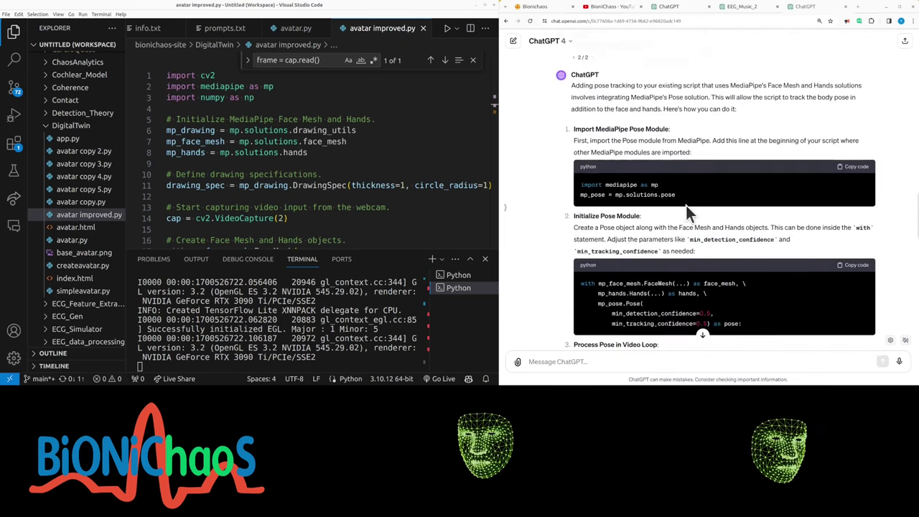
# Select and copy the 'mp_pose = mp.solutions.pose' line from ChatGPT's pose-tracking answer
pyautogui.tripleClick(628, 198)
pyautogui.hotkey('ctrl', 'c')
pyautogui.click(266, 130)
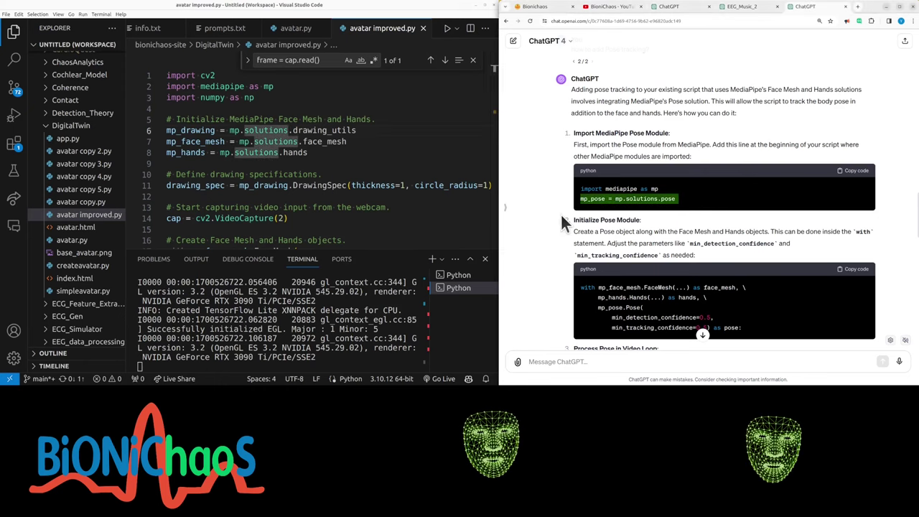
# Paste the mp_pose import at line 9 and locate mp_face_mesh at line 18
pyautogui.click(316, 165)
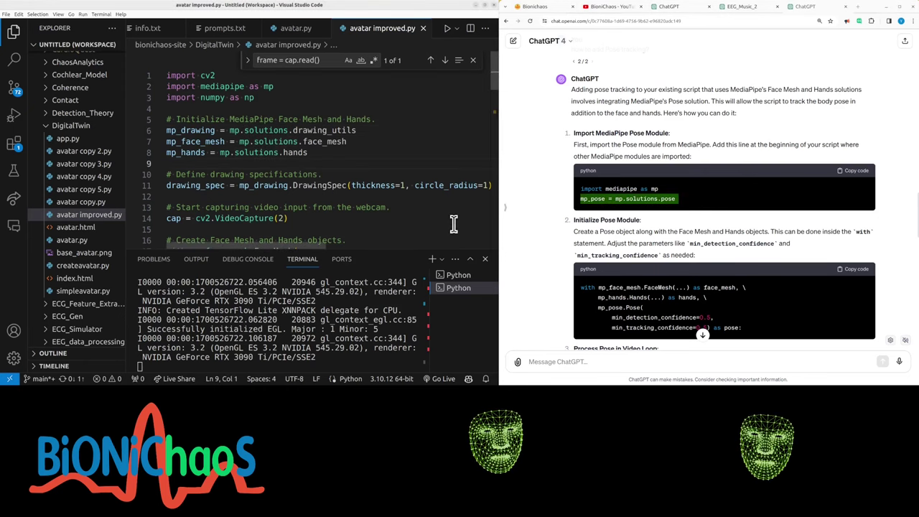
pyautogui.hotkey('ctrl', 'v')
pyautogui.scroll(-1, 590, 203)
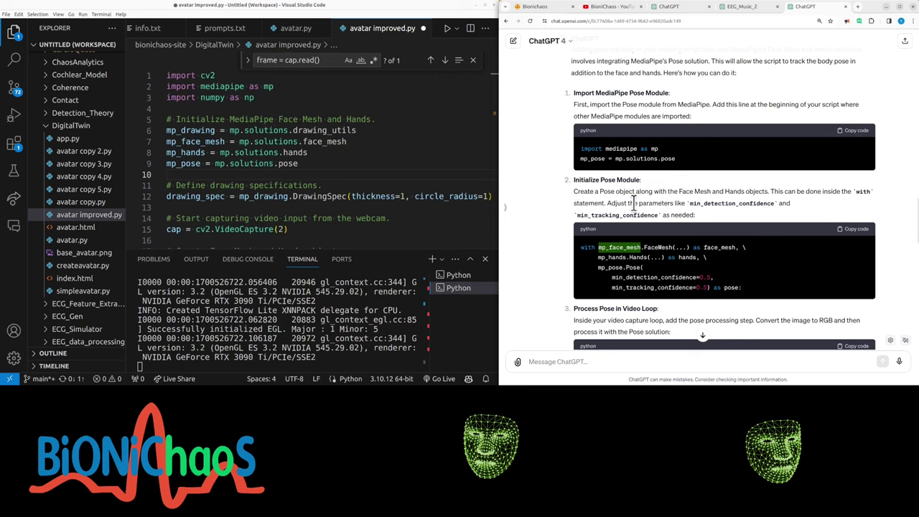
pyautogui.doubleClick(619, 247)
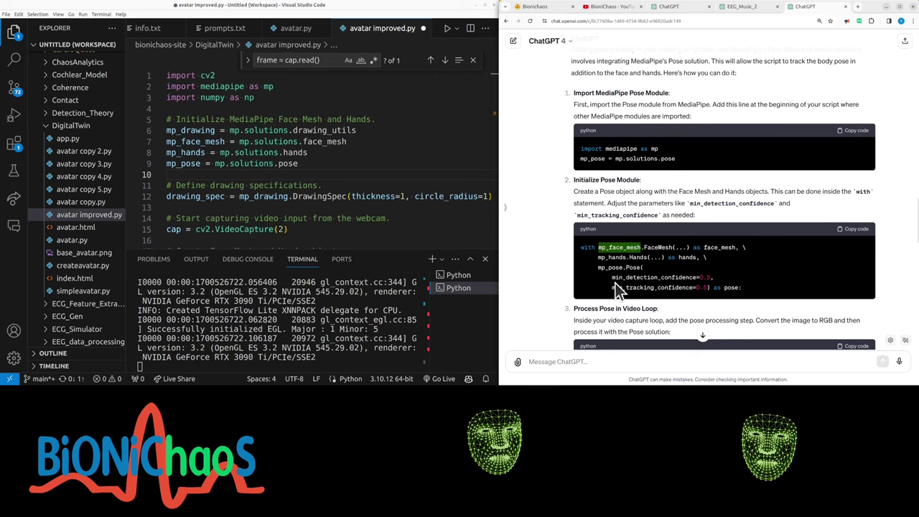
pyautogui.doubleClick(191, 140)
pyautogui.hotkey('ctrl', 'f')
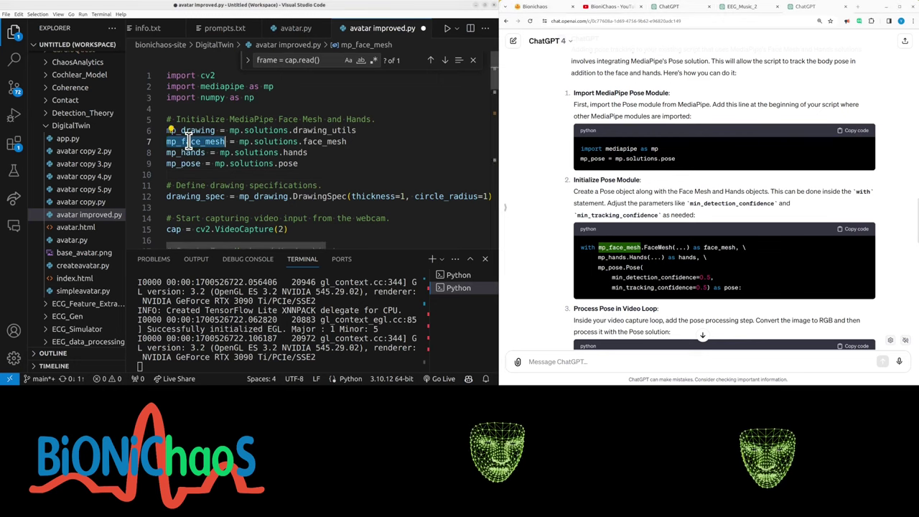
pyautogui.click(446, 61)
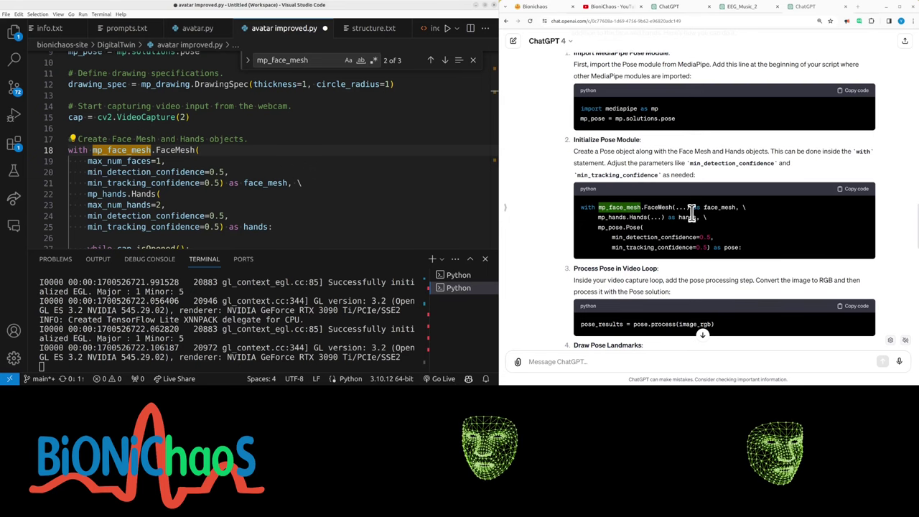
# Select the Face Mesh and Hands setup lines 18–25 for formatting
pyautogui.doubleClick(616, 227)
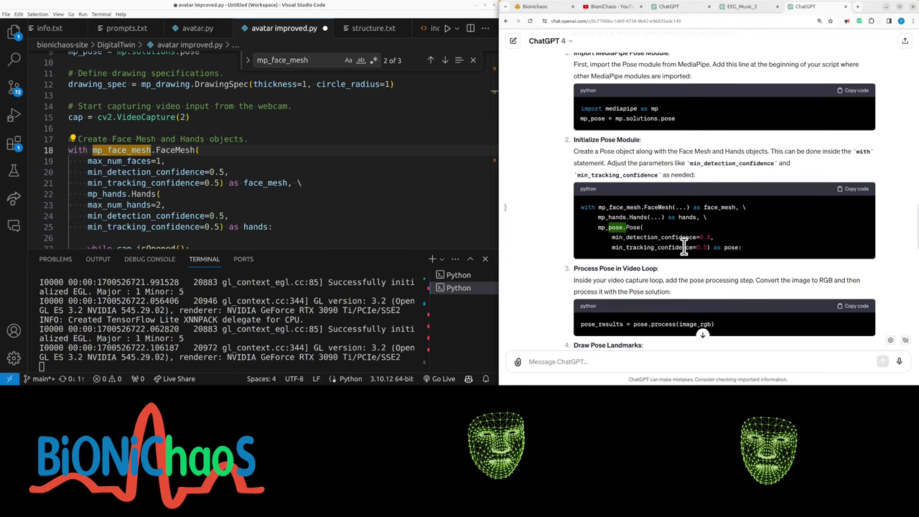
pyautogui.moveTo(273, 227); pyautogui.dragTo(109, 150)
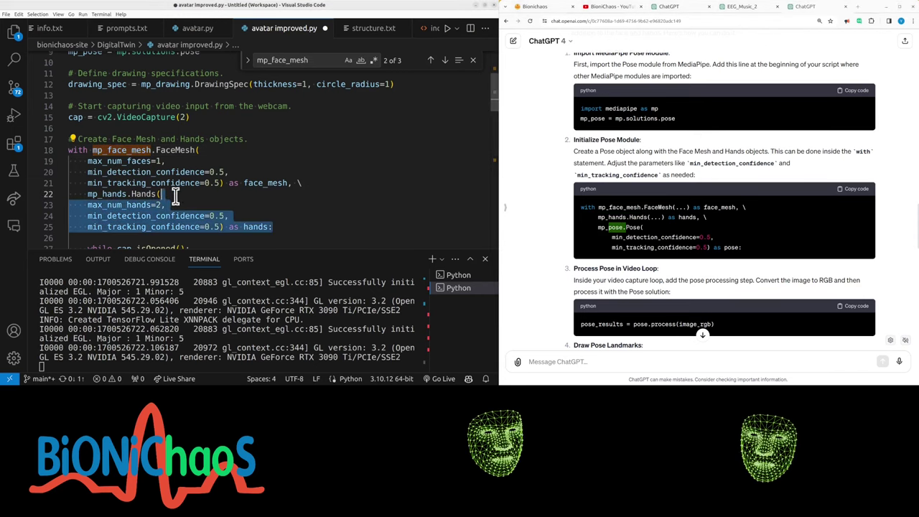
pyautogui.rightClick(132, 180)
# Reformat the setup block, send the whole-code request to ChatGPT, and stop the running avatar script
pyautogui.click(182, 266)
pyautogui.click(595, 361)
pyautogui.write('generate the whole code that wor')
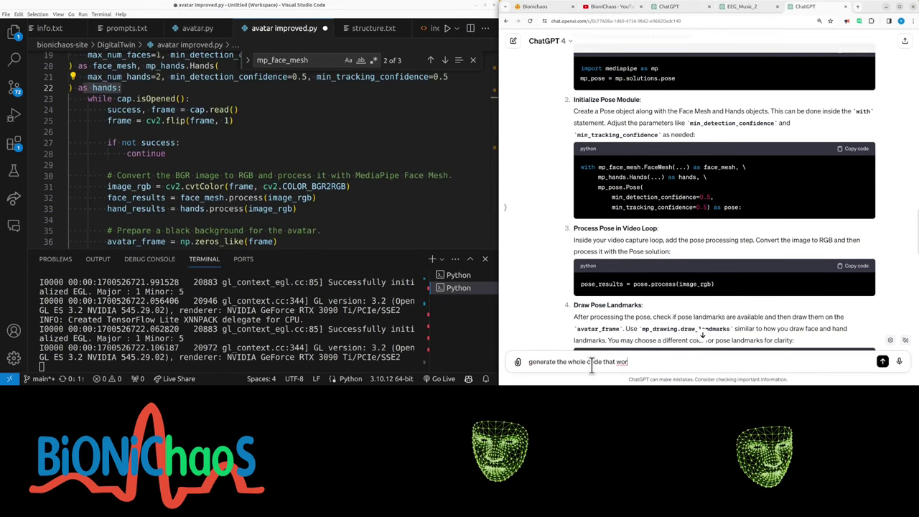
pyautogui.write('ks')
pyautogui.press('Return')
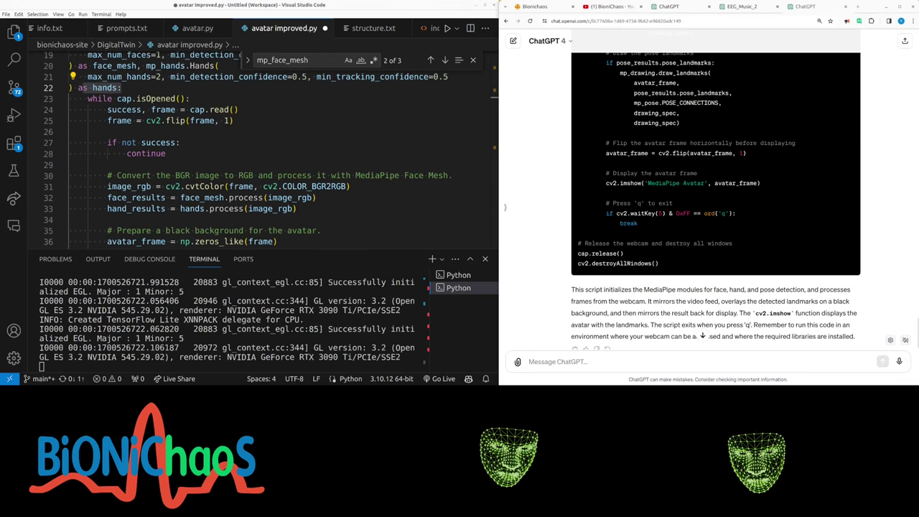
pyautogui.scroll(5, 643, 259)
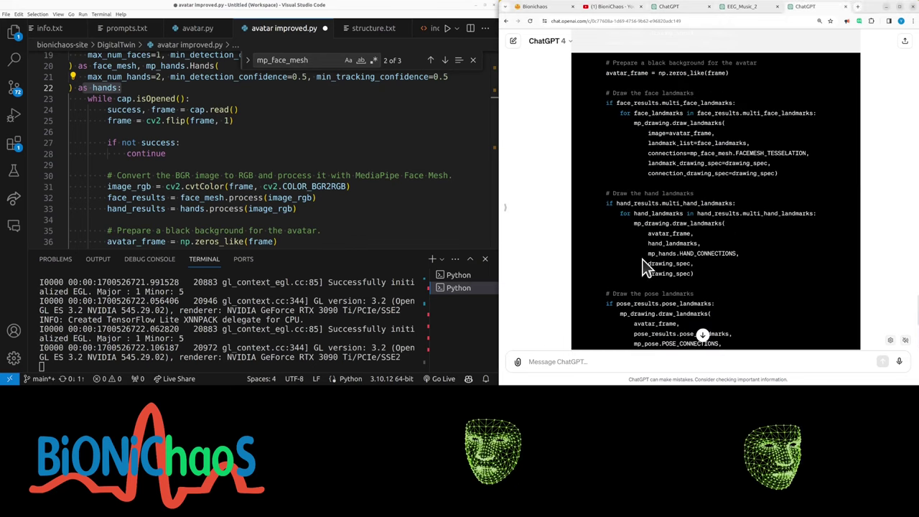
pyautogui.scroll(5, 642, 260)
pyautogui.scroll(5, 642, 260)
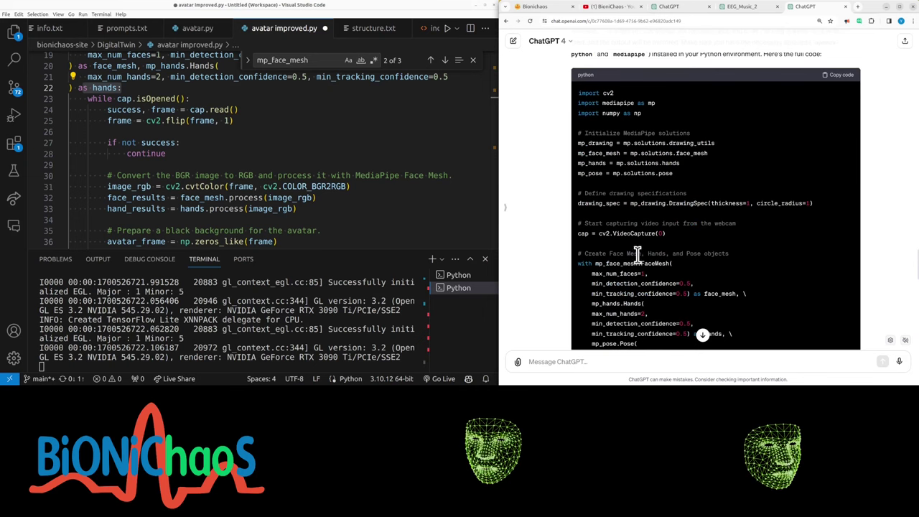
pyautogui.scroll(-2, 614, 180)
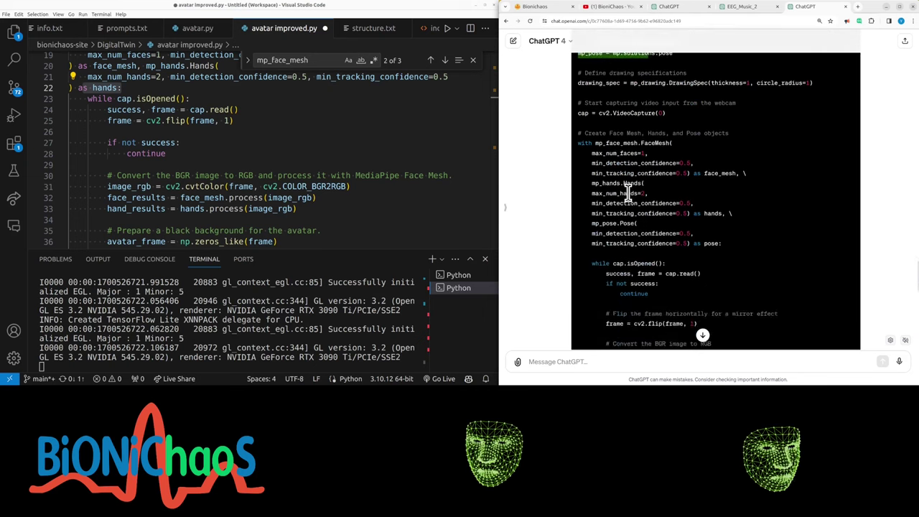
pyautogui.scroll(2, 614, 180)
pyautogui.scroll(-5, 635, 194)
pyautogui.scroll(-3, 635, 197)
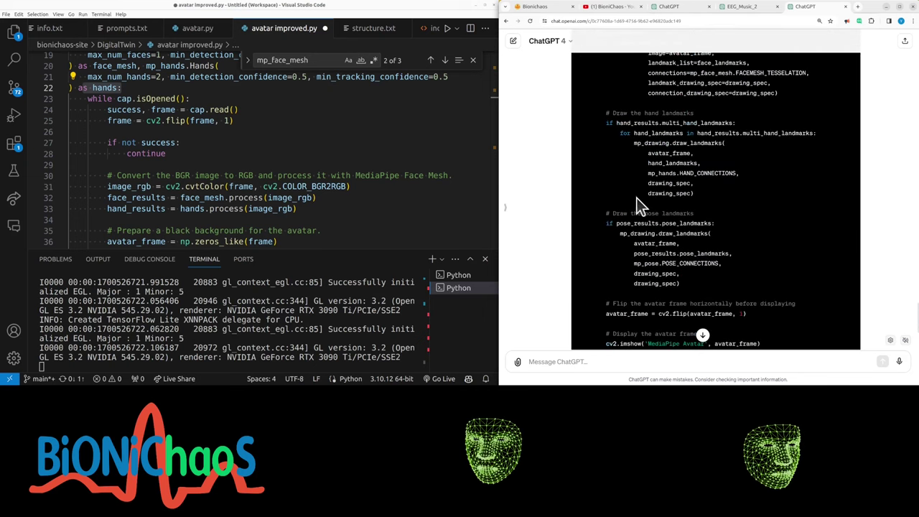
pyautogui.scroll(3, 742, 164)
pyautogui.scroll(1, 798, 96)
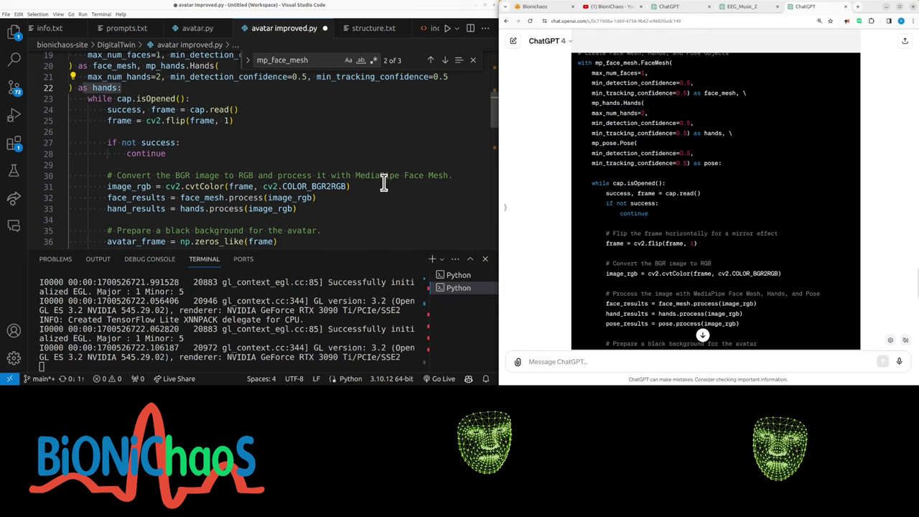
pyautogui.click(298, 208)
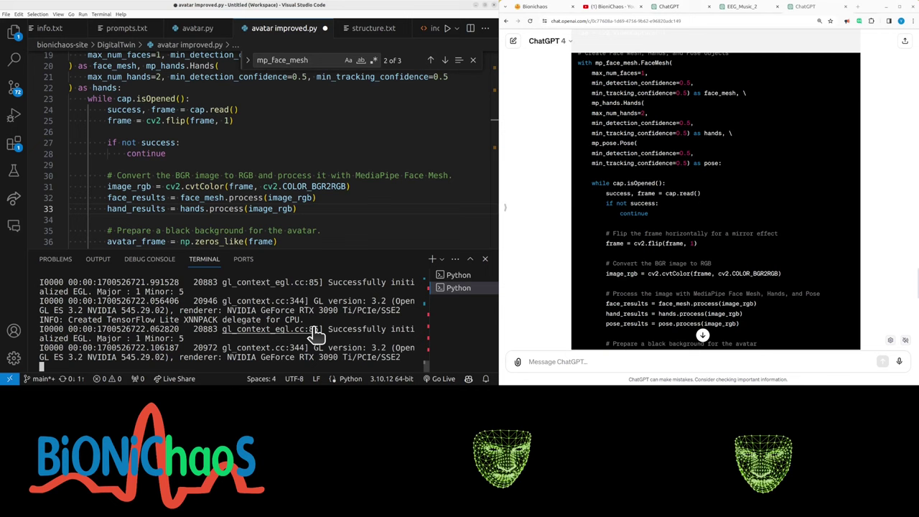
pyautogui.hotkey('ctrl', 'c')
pyautogui.scroll(3, 256, 163)
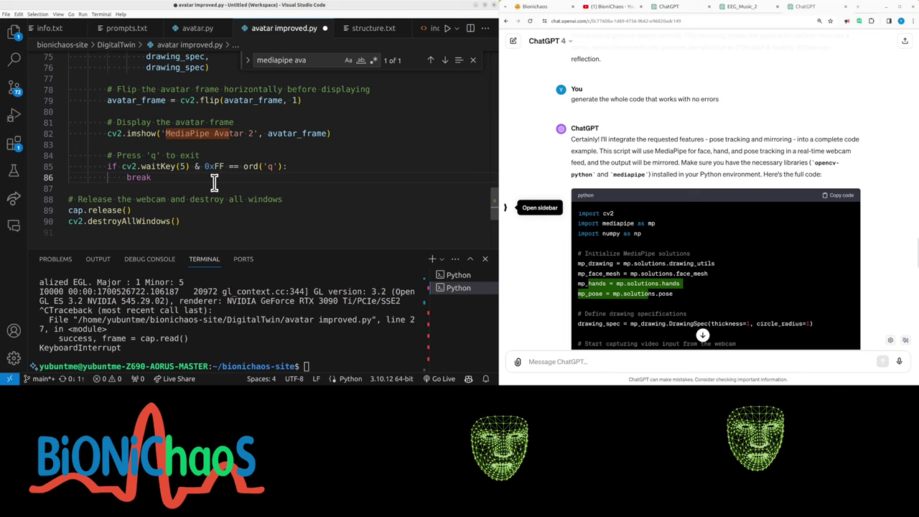
pyautogui.scroll(5, 214, 182)
pyautogui.scroll(5, 237, 176)
pyautogui.scroll(2, 265, 172)
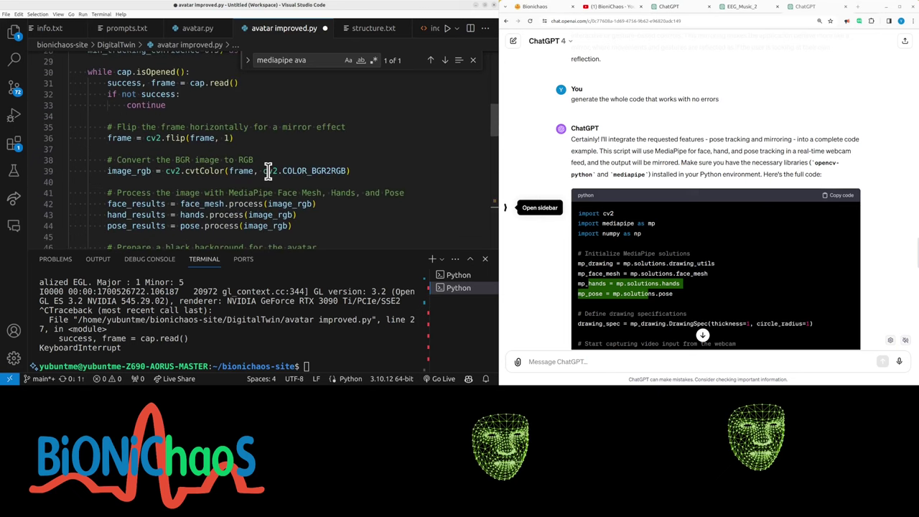
pyautogui.scroll(8, 262, 185)
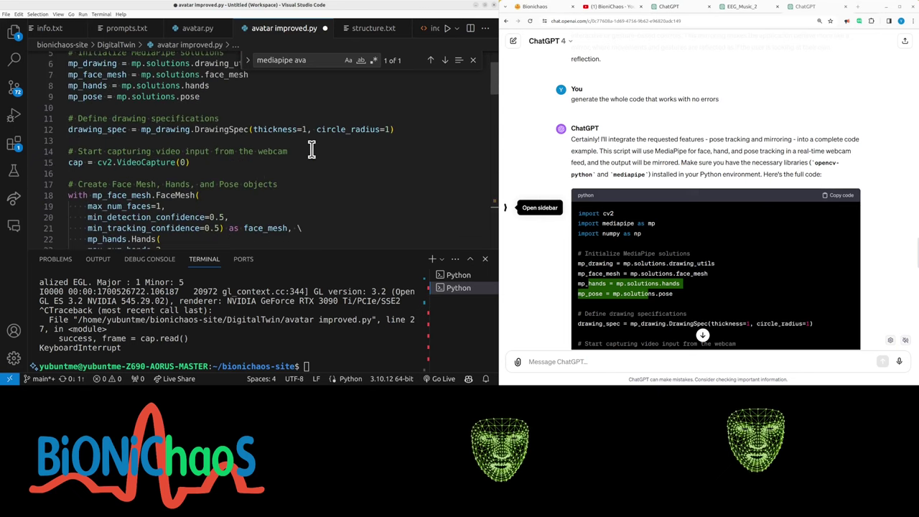
# Compare avatar.py with avatar improved.py, switch capture to camera 2, and run the script
pyautogui.click(194, 29)
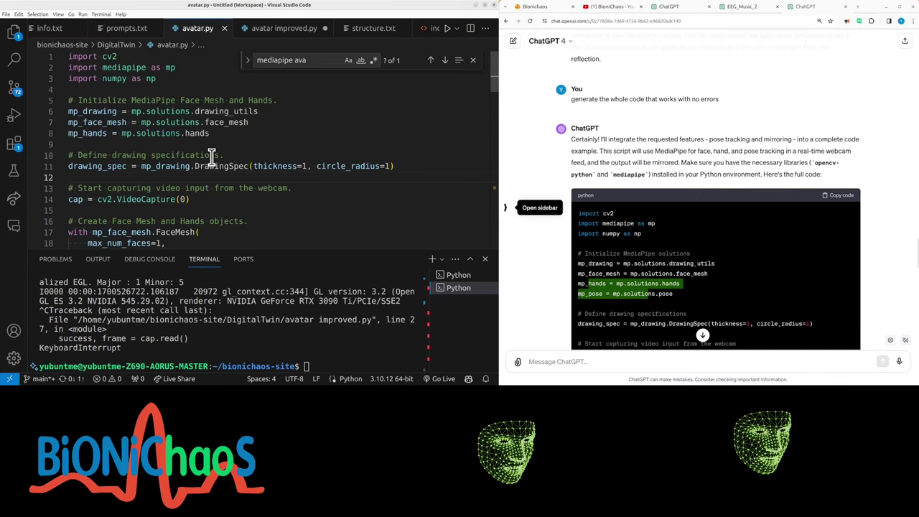
pyautogui.click(276, 29)
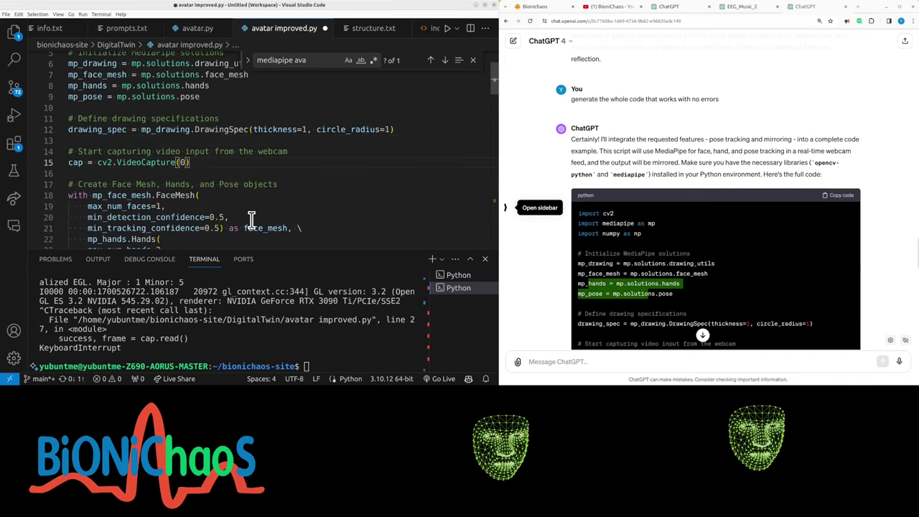
pyautogui.scroll(-10, 776, 196)
pyautogui.scroll(8, 776, 195)
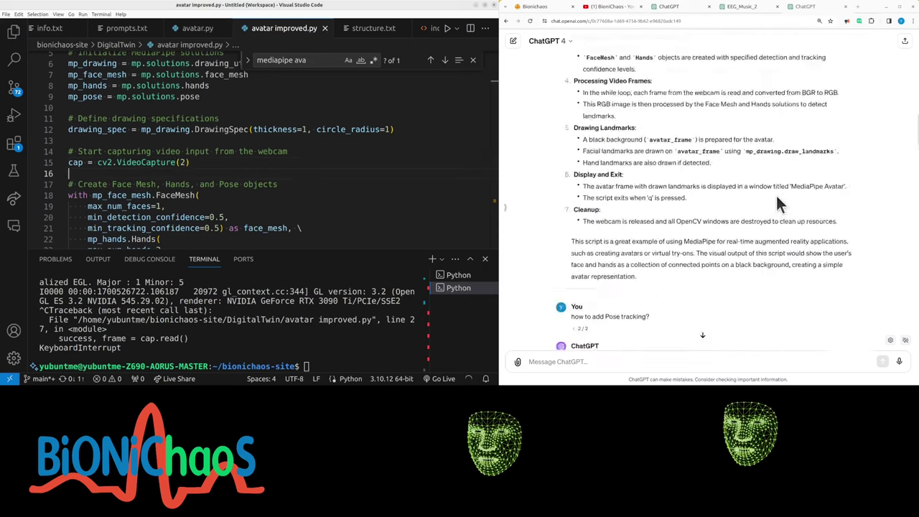
pyautogui.scroll(8, 776, 196)
pyautogui.scroll(6, 776, 195)
pyautogui.scroll(3, 781, 204)
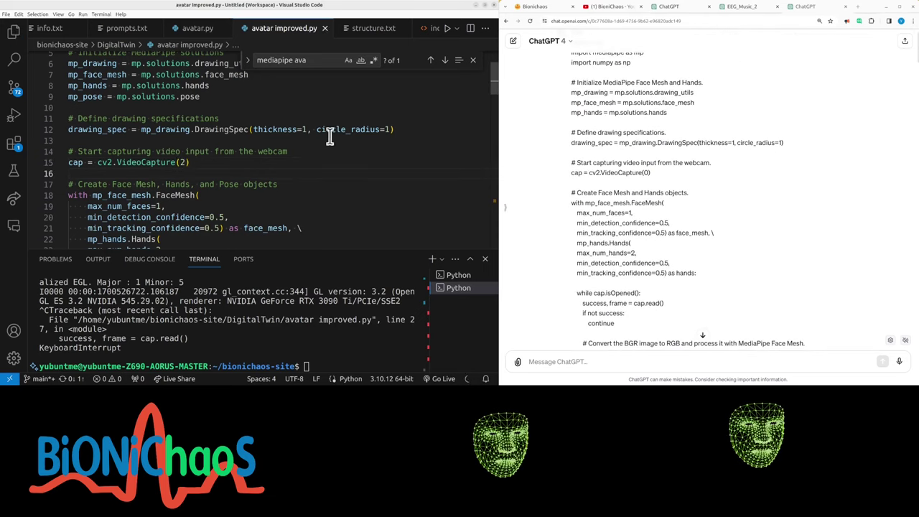
pyautogui.click(197, 28)
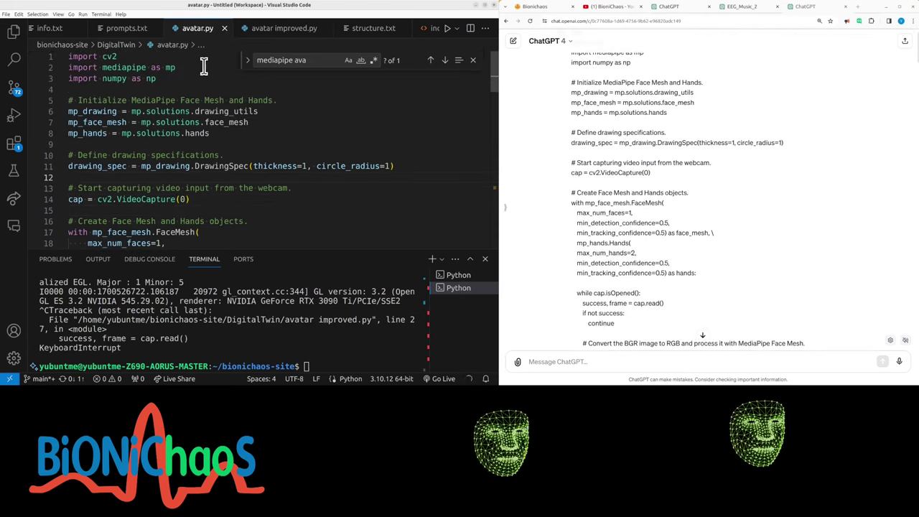
pyautogui.click(284, 30)
pyautogui.click(446, 29)
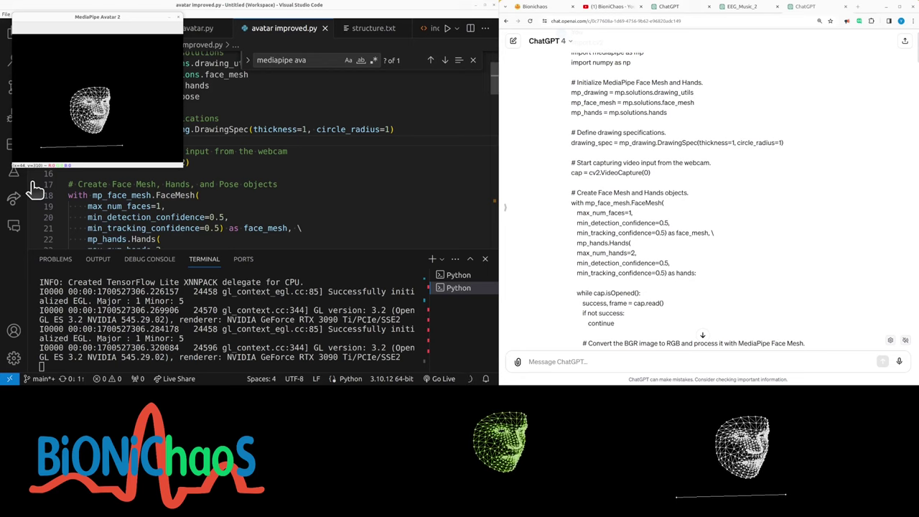
pyautogui.scroll(-10, 626, 264)
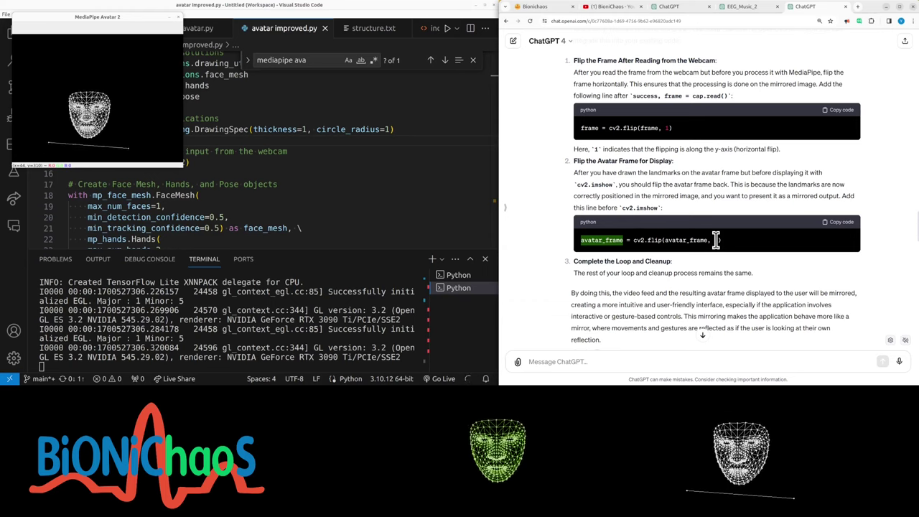
pyautogui.scroll(-10, 744, 160)
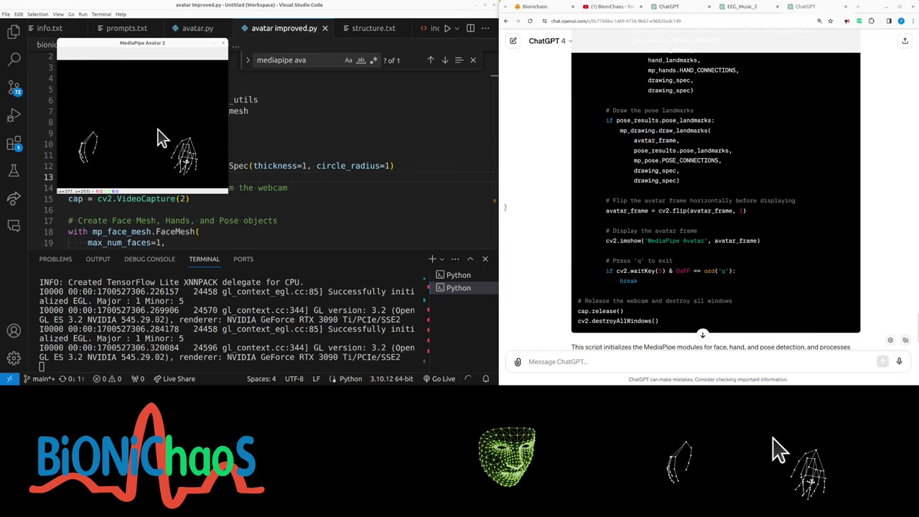
pyautogui.scroll(-3, 711, 287)
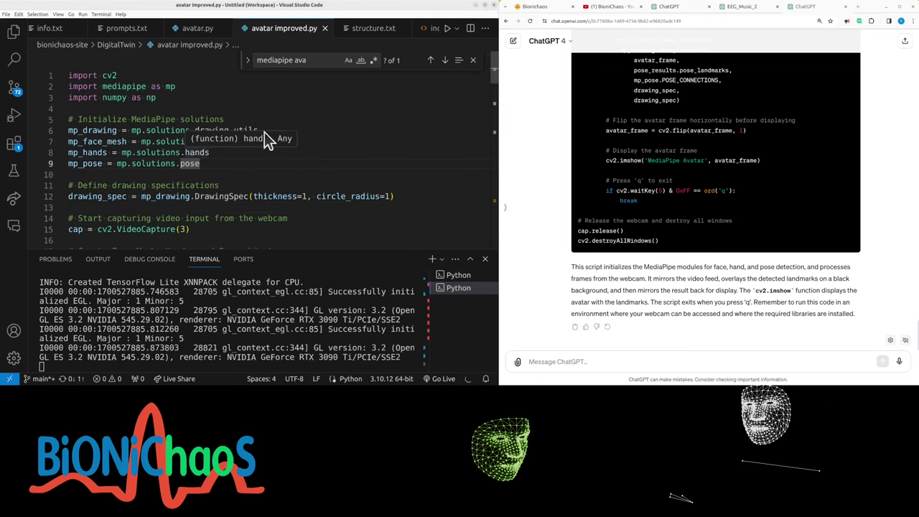
pyautogui.scroll(2, 616, 214)
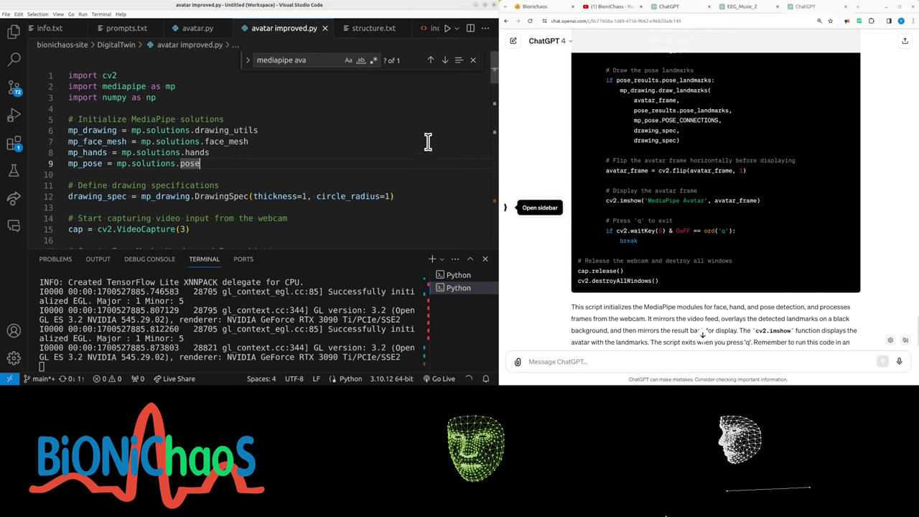
pyautogui.scroll(5, 672, 253)
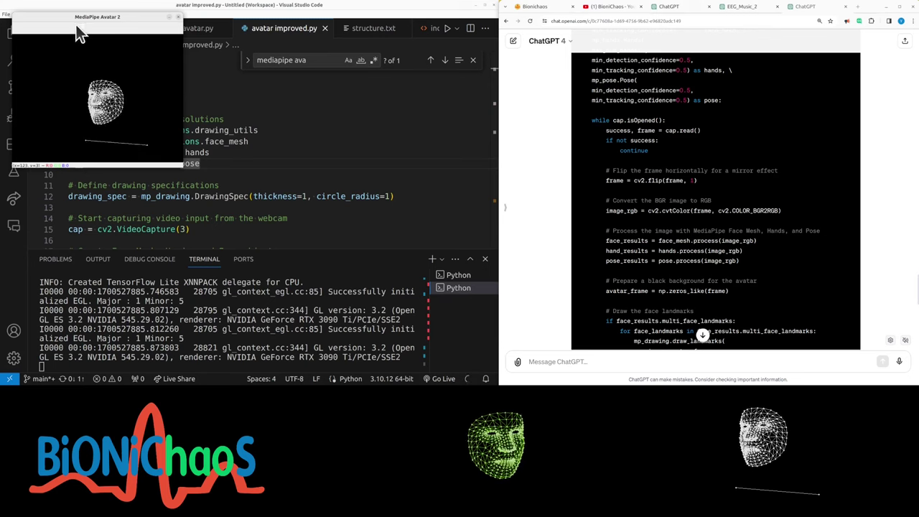
# Drag the MediaPipe Avatar 2 window to the centre of the editor
pyautogui.moveTo(76, 25); pyautogui.dragTo(353, 114)
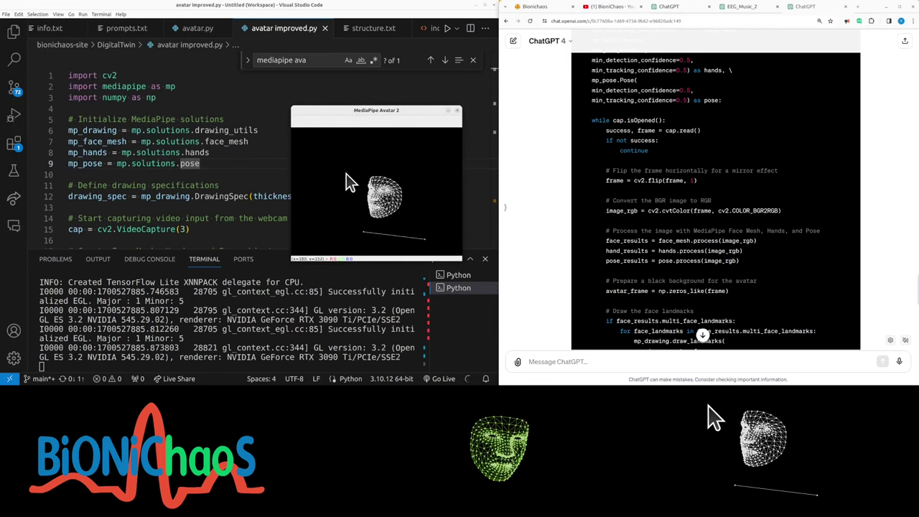
pyautogui.scroll(5, 610, 207)
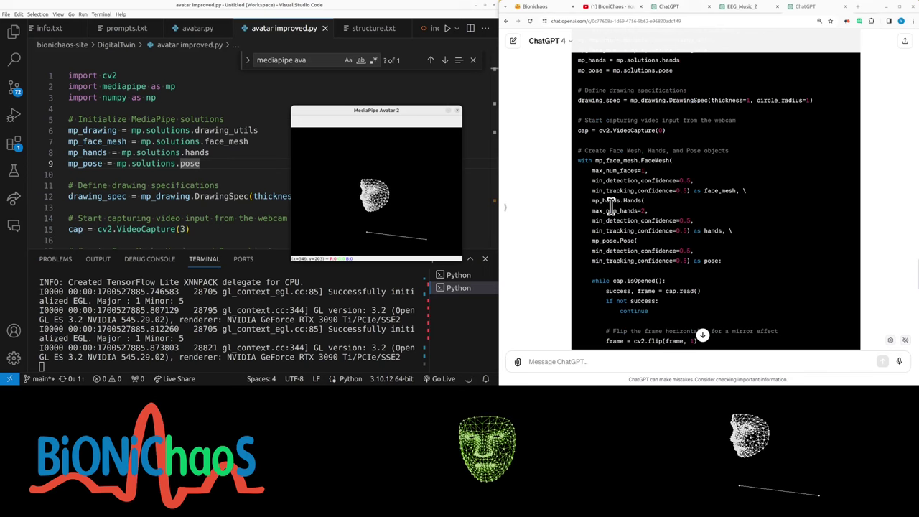
pyautogui.scroll(-5, 610, 207)
pyautogui.scroll(-5, 610, 207)
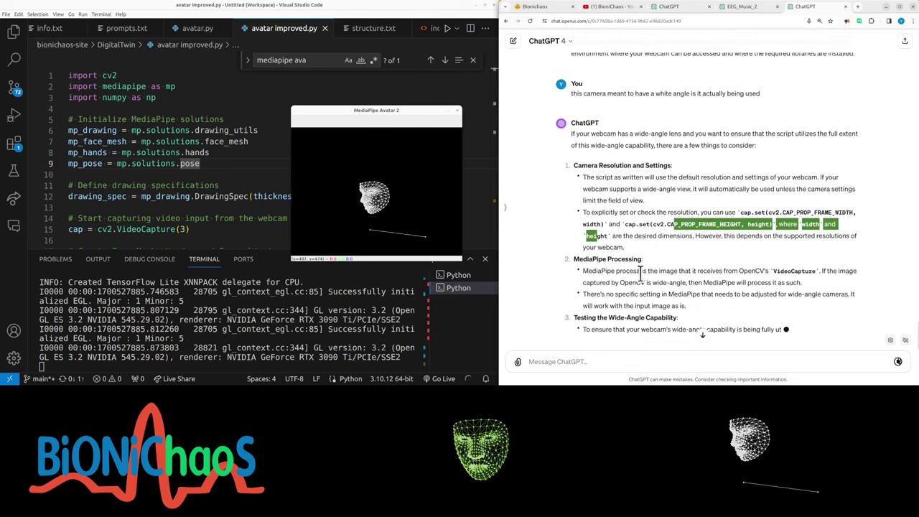
pyautogui.scroll(-2, 661, 280)
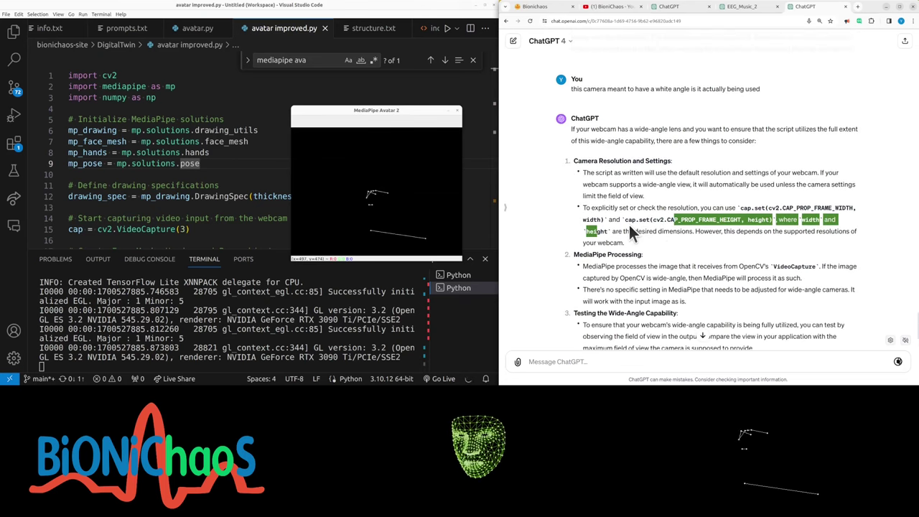
pyautogui.scroll(-4, 628, 225)
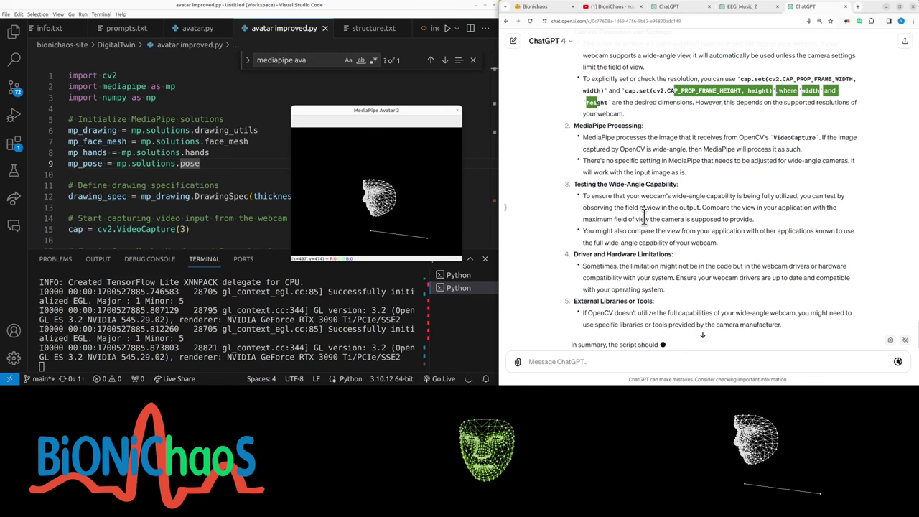
pyautogui.scroll(2, 644, 215)
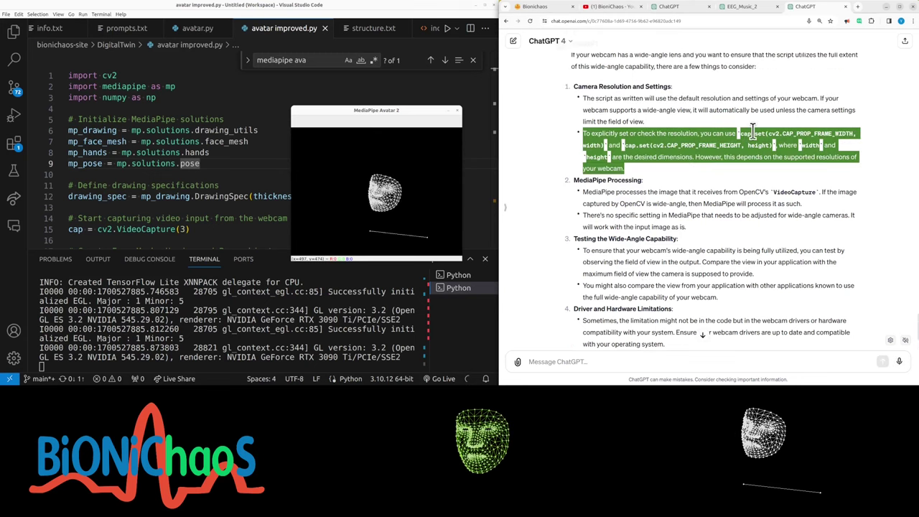
pyautogui.moveTo(740, 132); pyautogui.dragTo(762, 133)
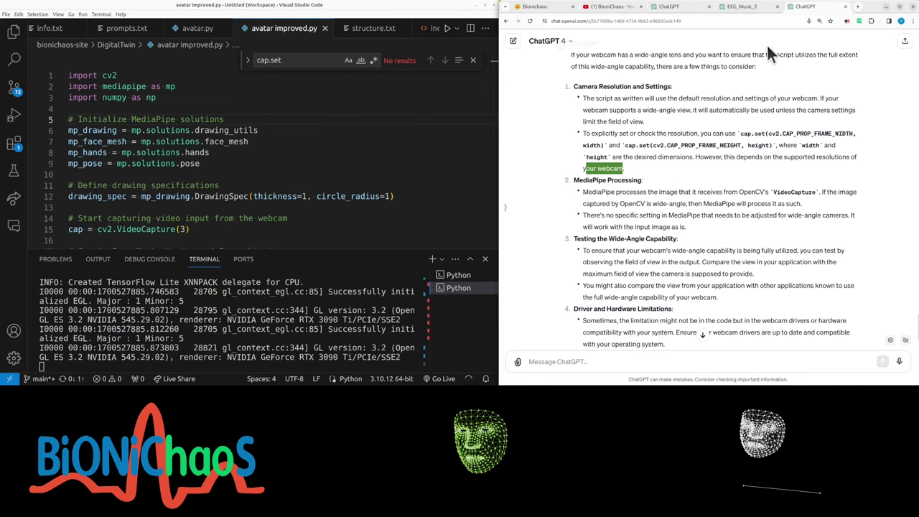
pyautogui.scroll(-3, 693, 172)
pyautogui.scroll(-1, 693, 171)
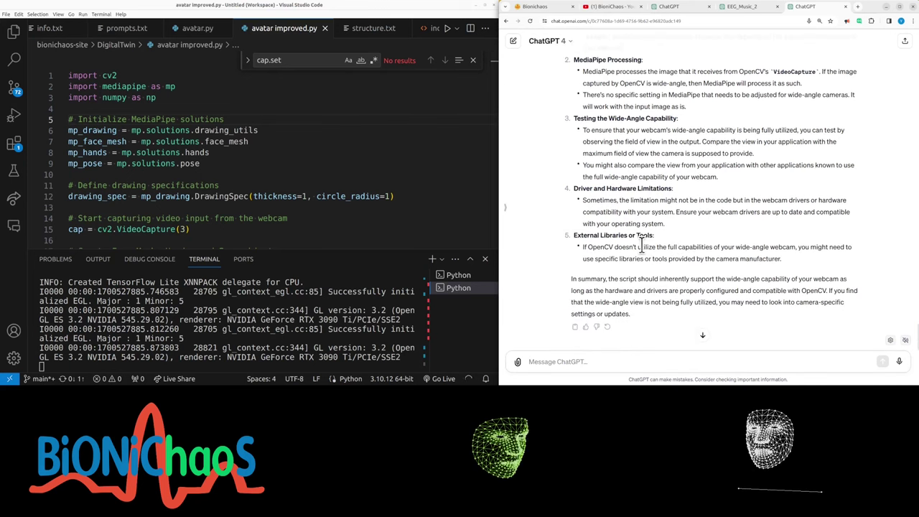